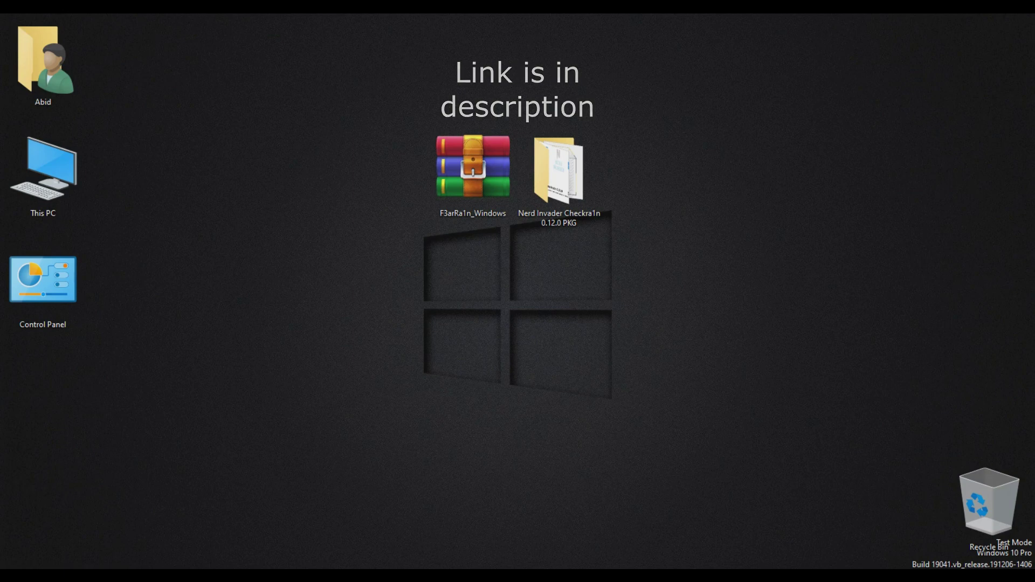
Show the Nerd Invader Checkra1n 0.12.0 PKG folder as extra large icons and launch rufus-3.10.
double_click(558, 175)
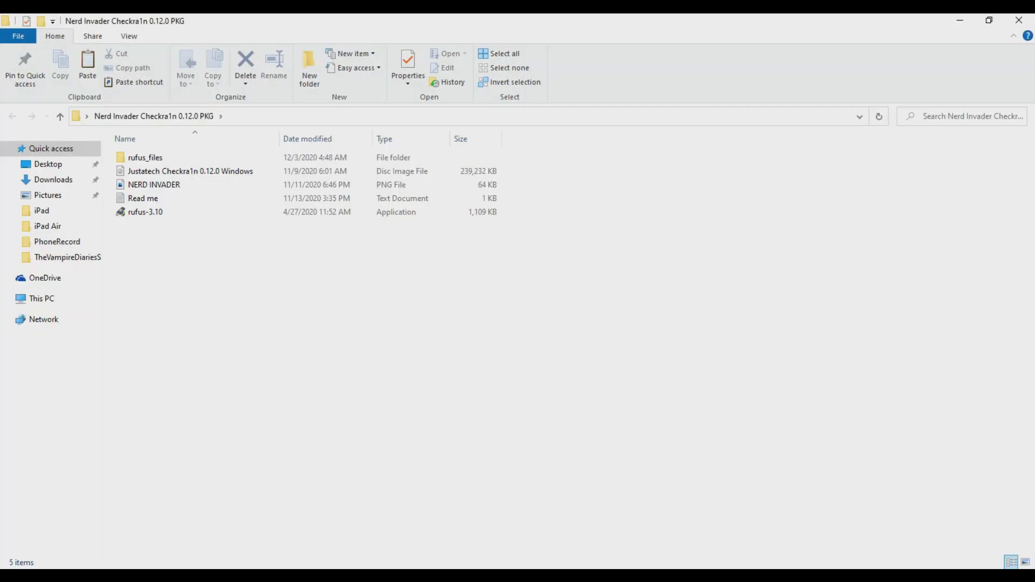
right_click(251, 270)
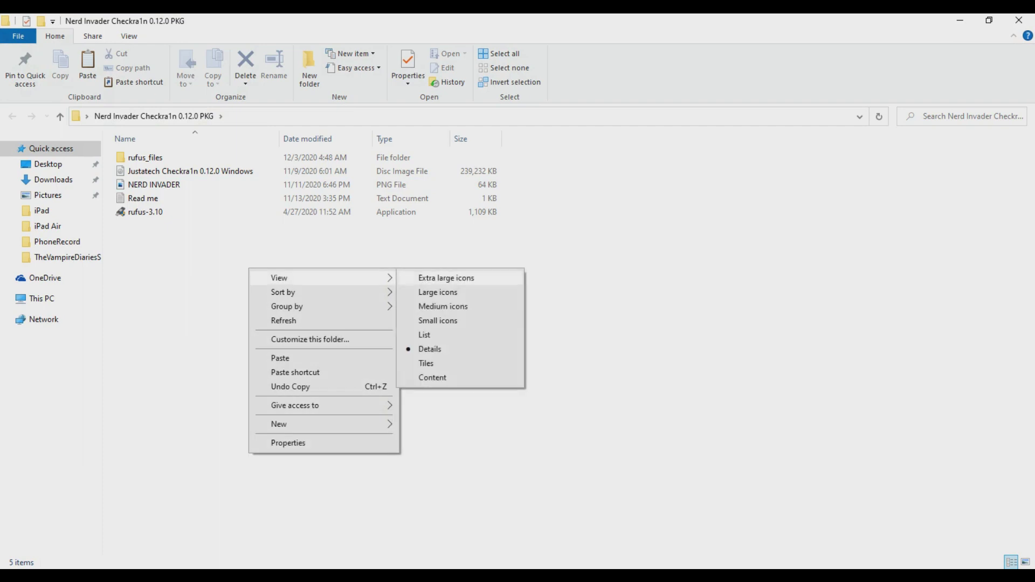
click(446, 278)
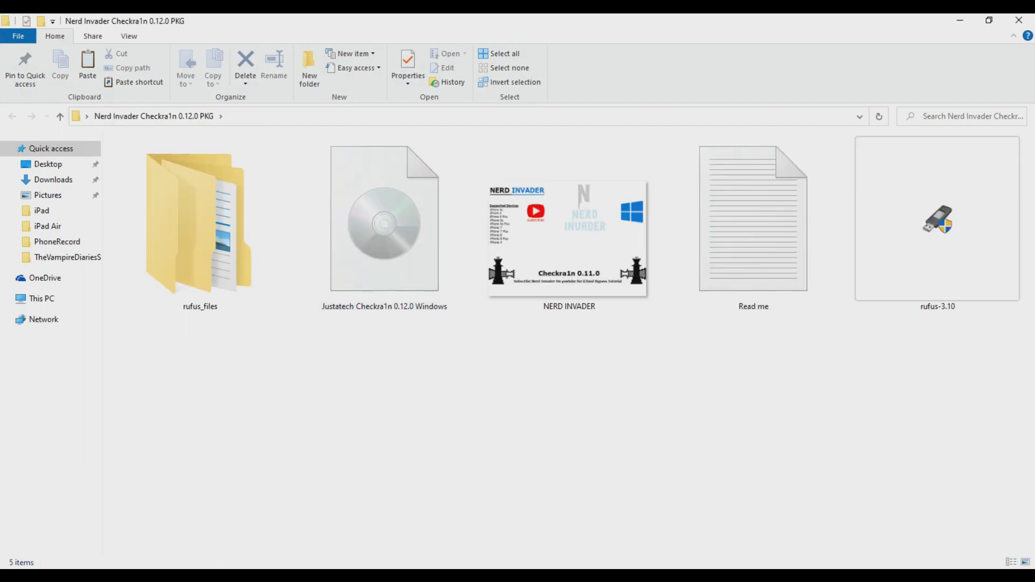
click(938, 219)
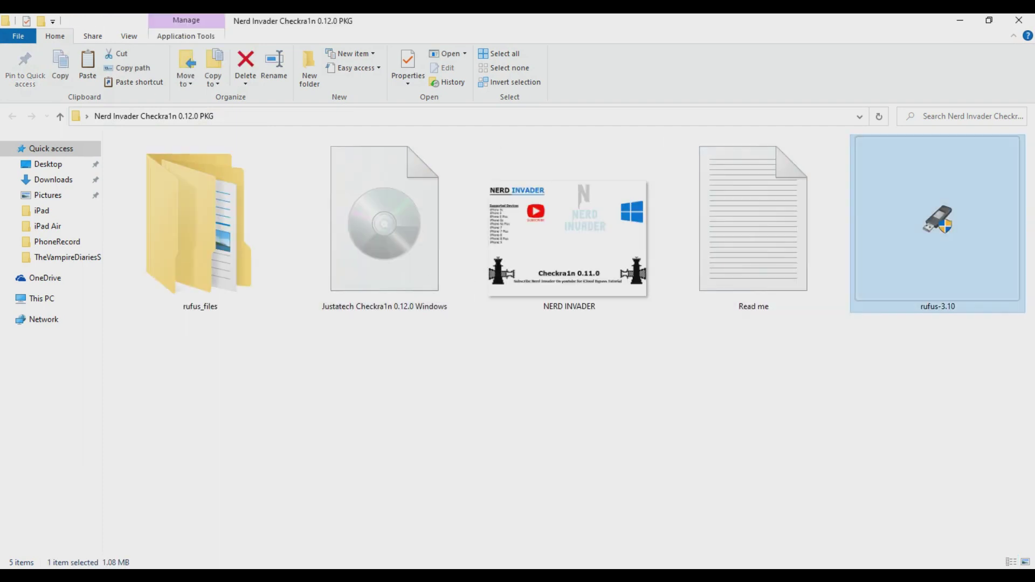
key(Return)
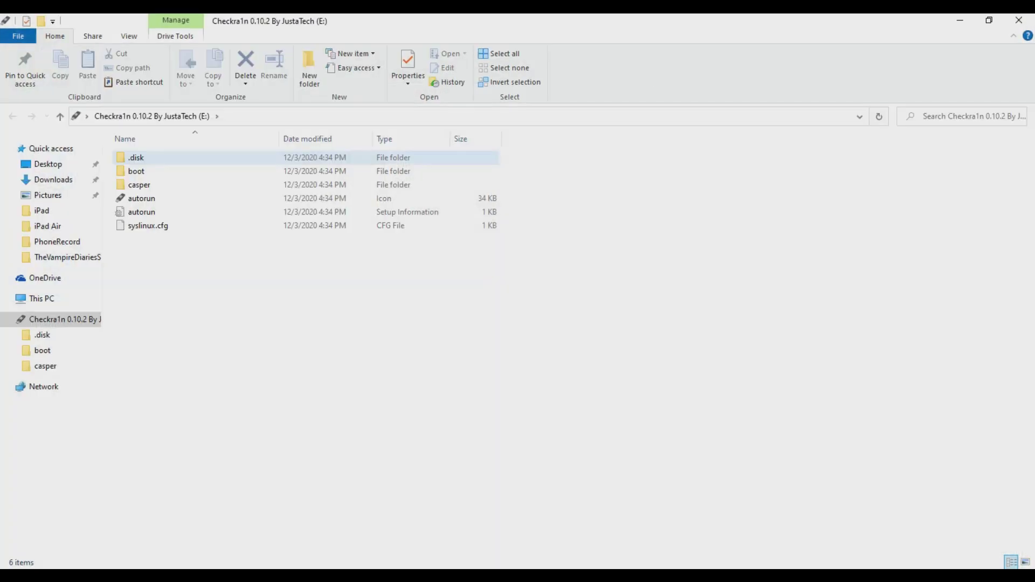
Choose Justatech Checkra1n 0.12.0 Windows.iso from the Desktop's PKG folder as the boot image.
click(1018, 21)
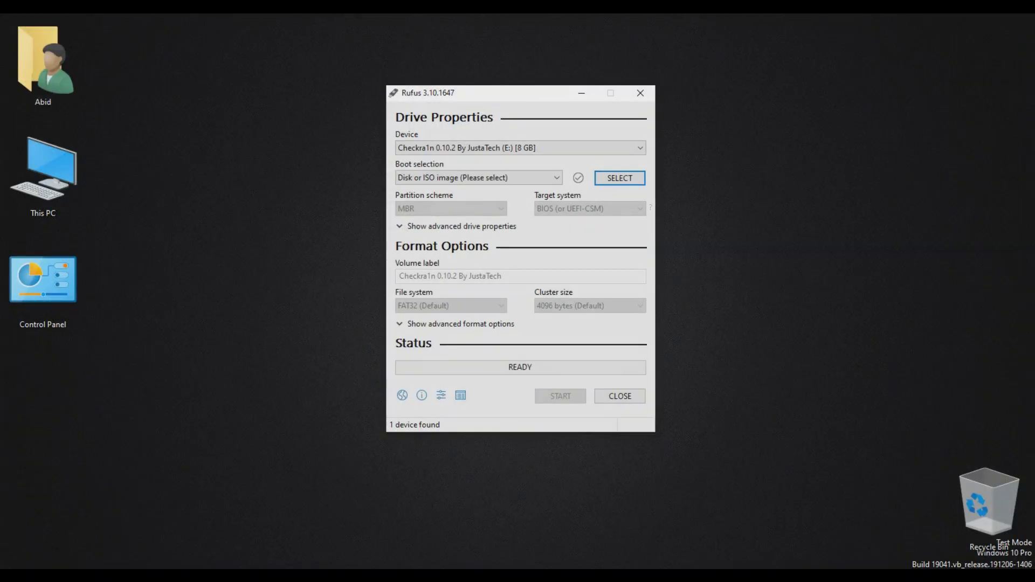
key(Return)
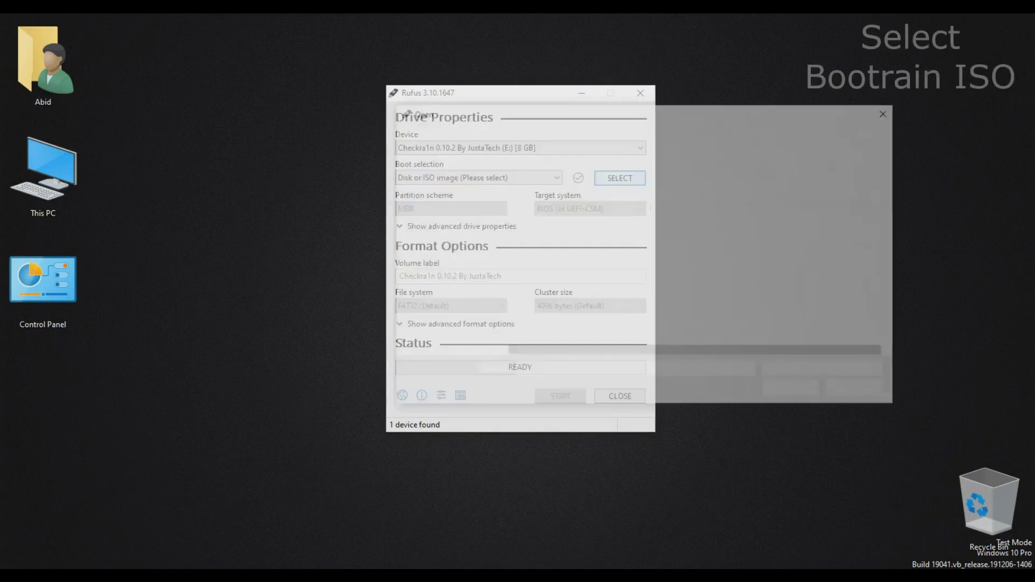
click(439, 202)
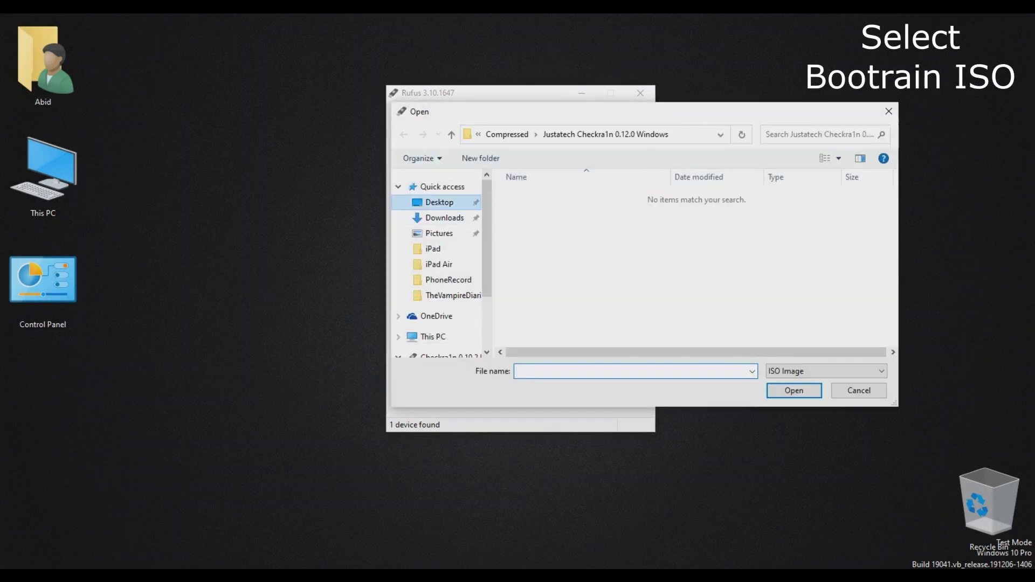
double_click(538, 218)
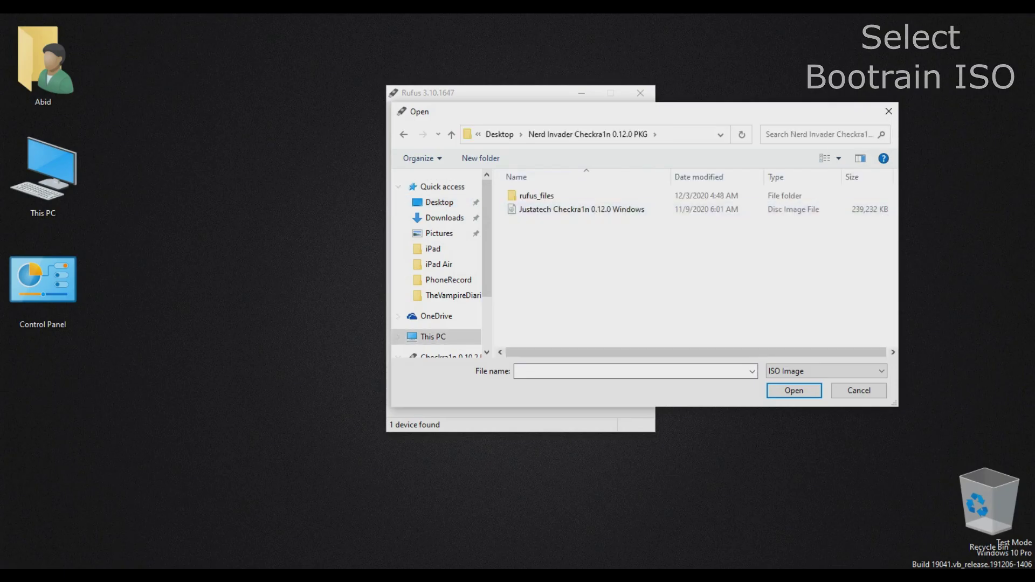
double_click(566, 209)
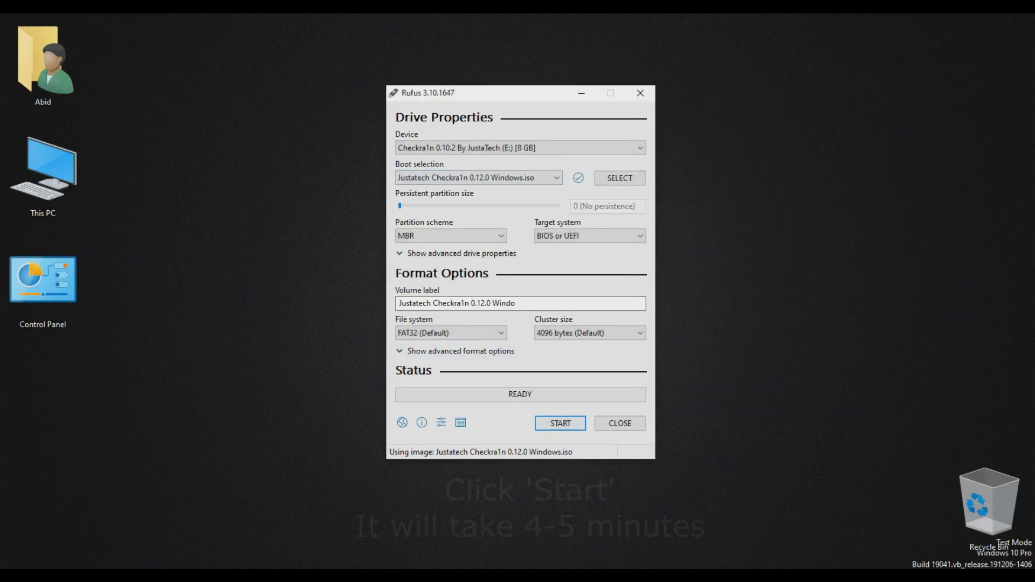
Write the image to the 8 GB USB drive, accepting the data erase, and close Rufus when ready.
key(Return)
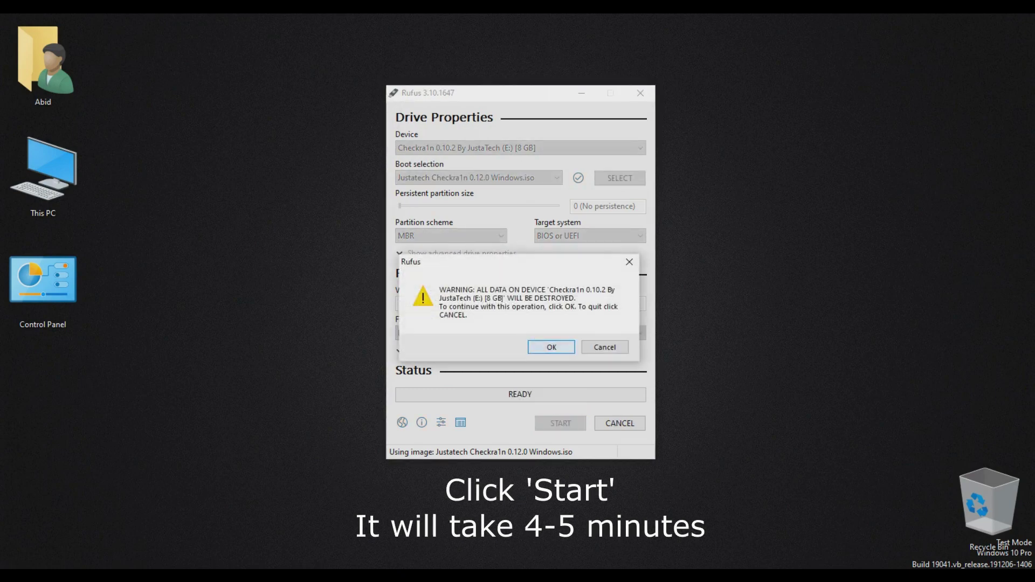
key(Return)
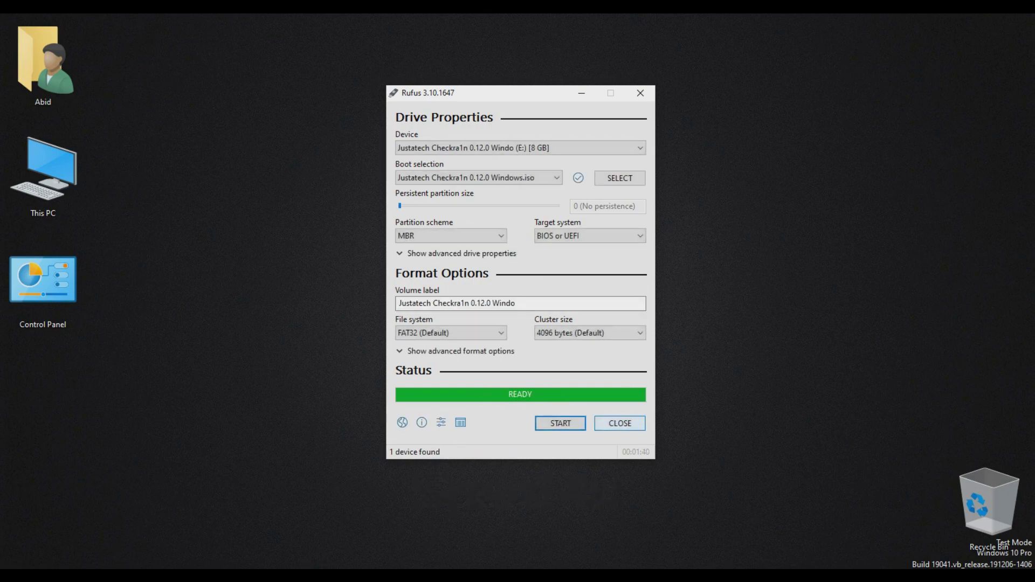
key(alt+F4)
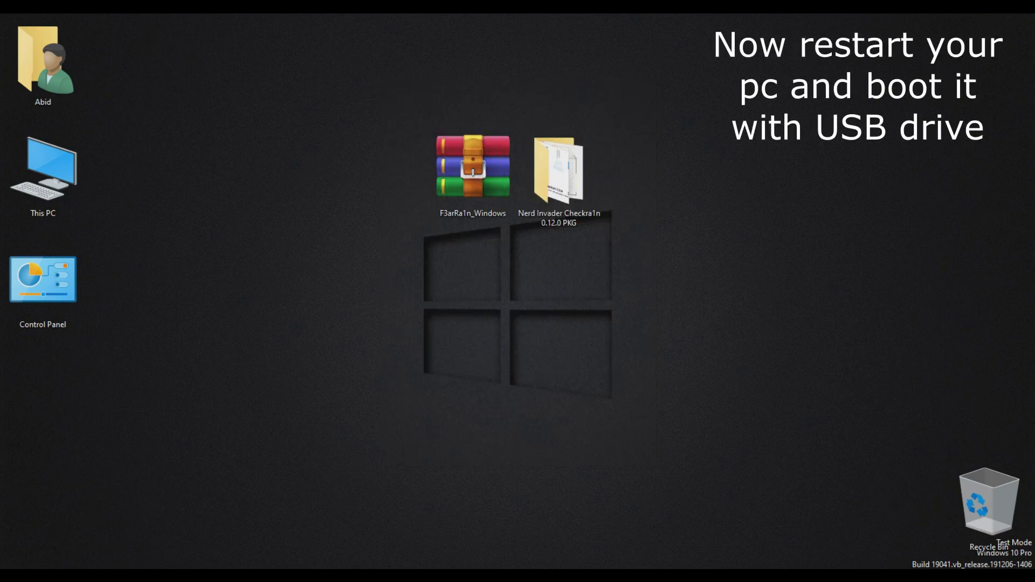
Restart the PC from the Start menu's power options.
key(super)
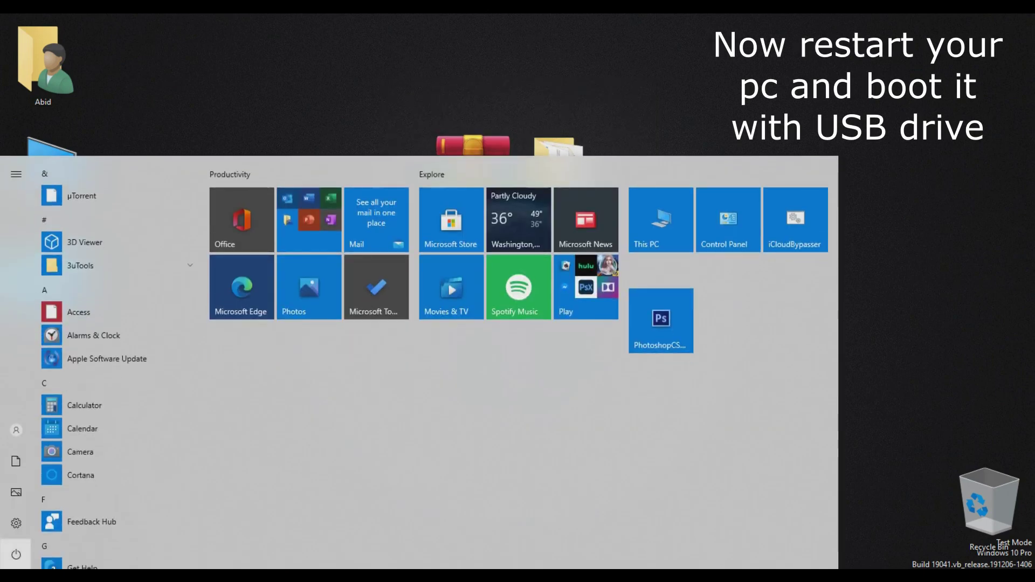
click(16, 554)
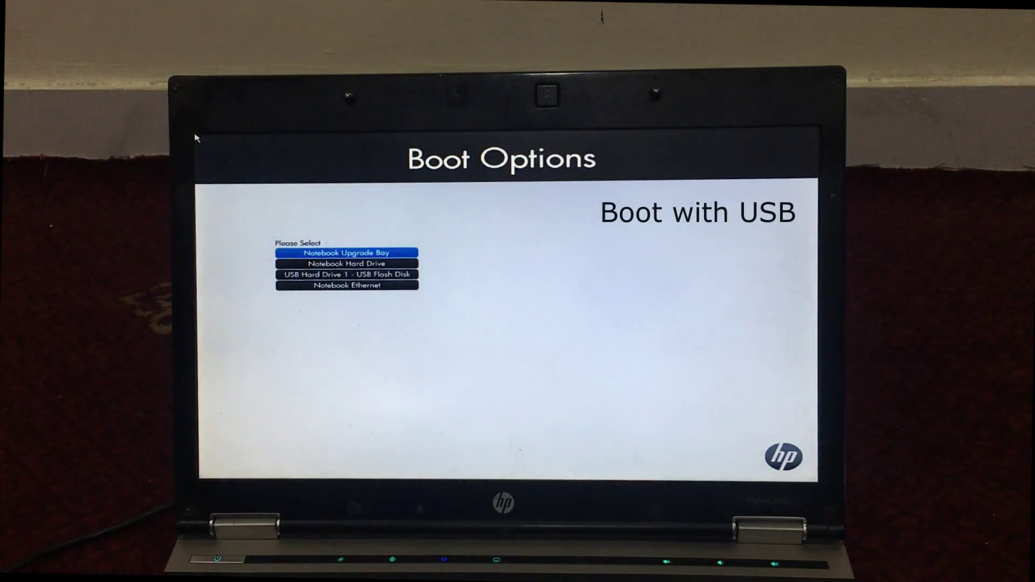
Select USB Hard Drive 1 - USB Flash Disk as the boot device.
key(Down)
key(Down)
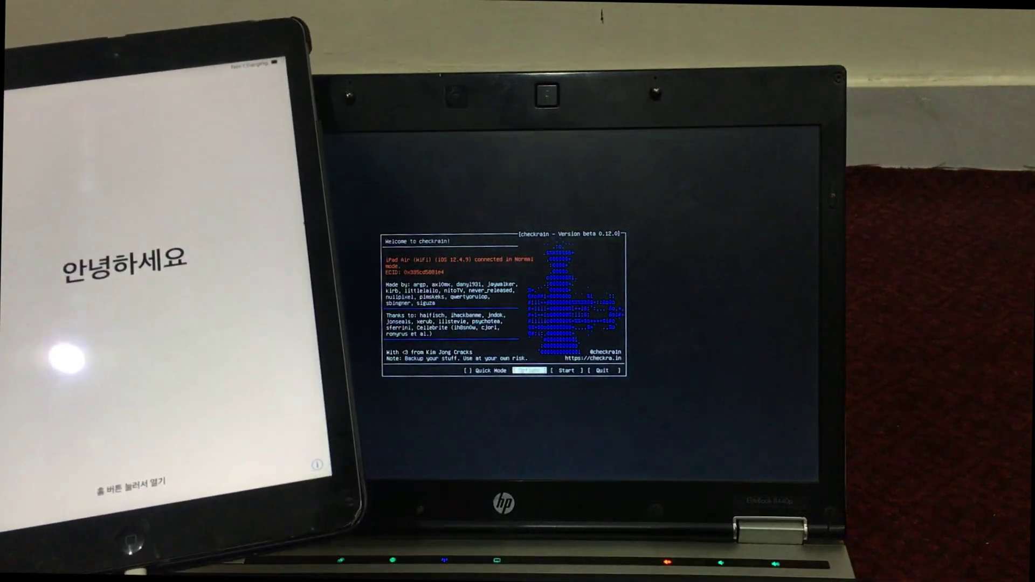
Start the jailbreak of the iPad Air and proceed through recovery mode into the guided DFU steps.
key(Right)
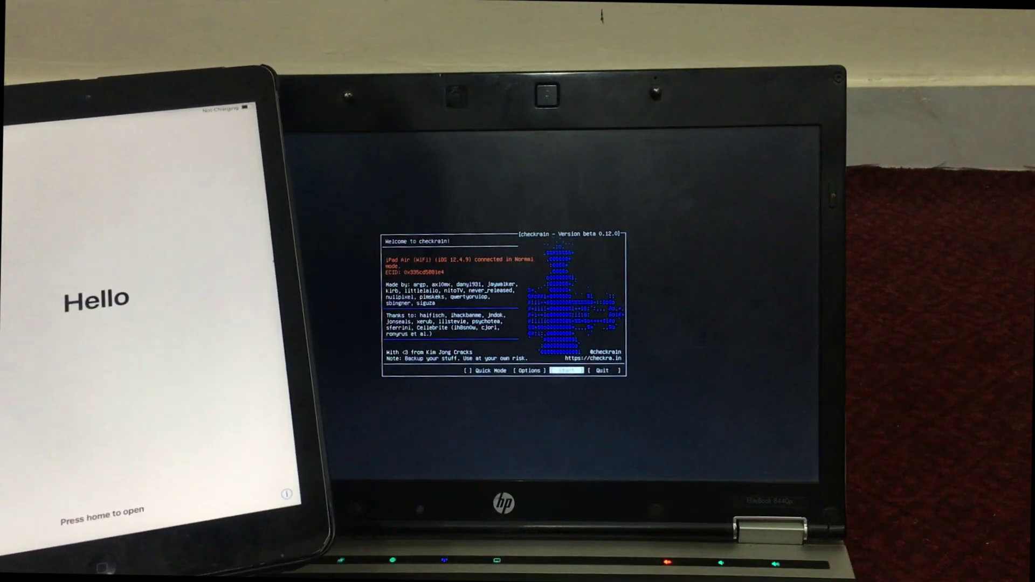
key(Return)
key(Return)
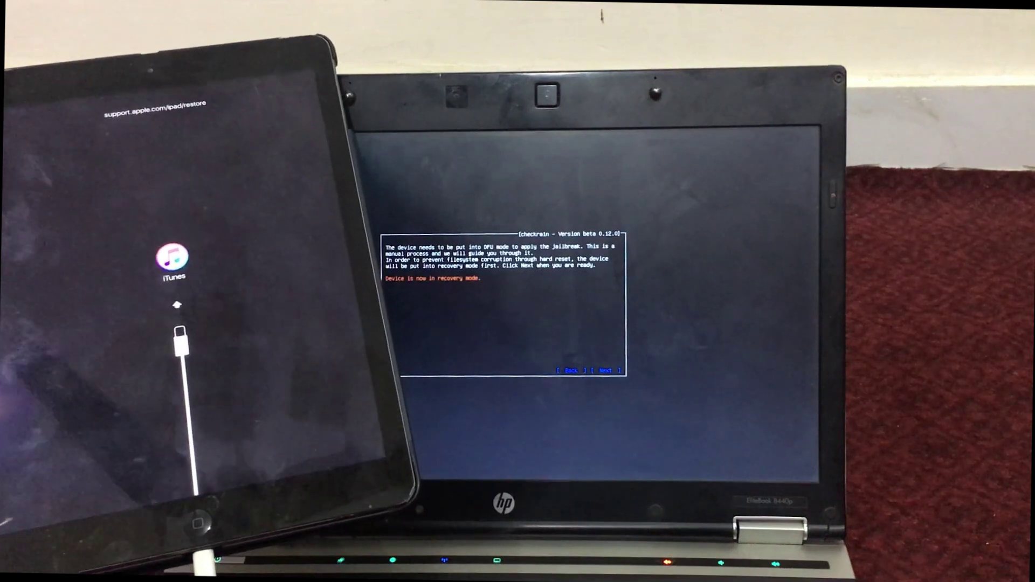
key(Return)
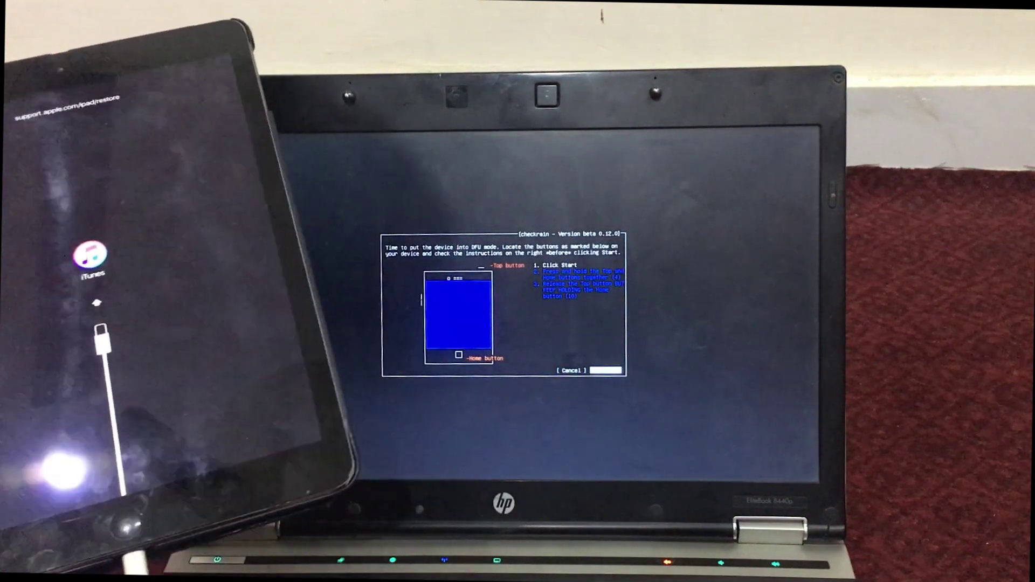
key(Return)
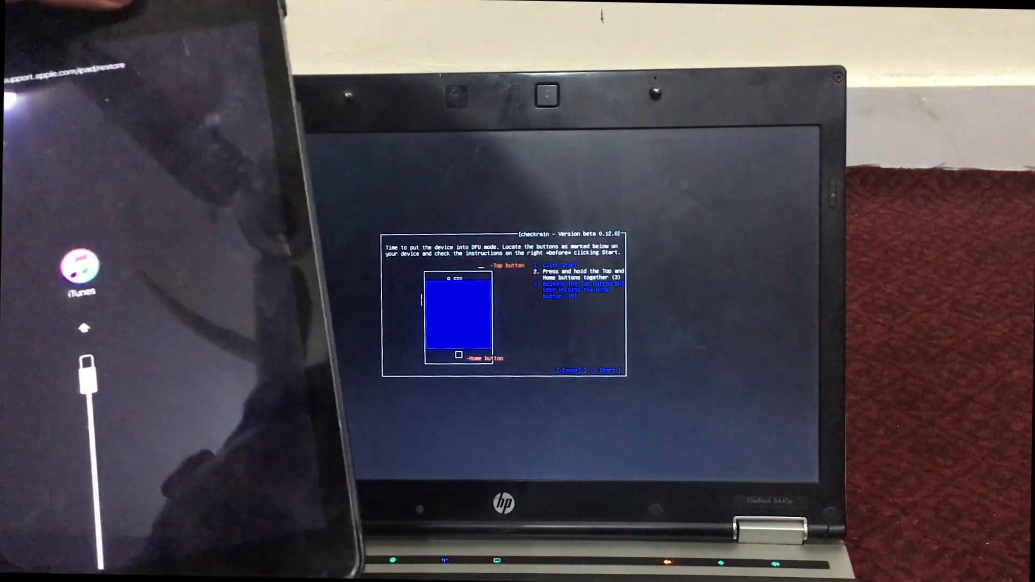